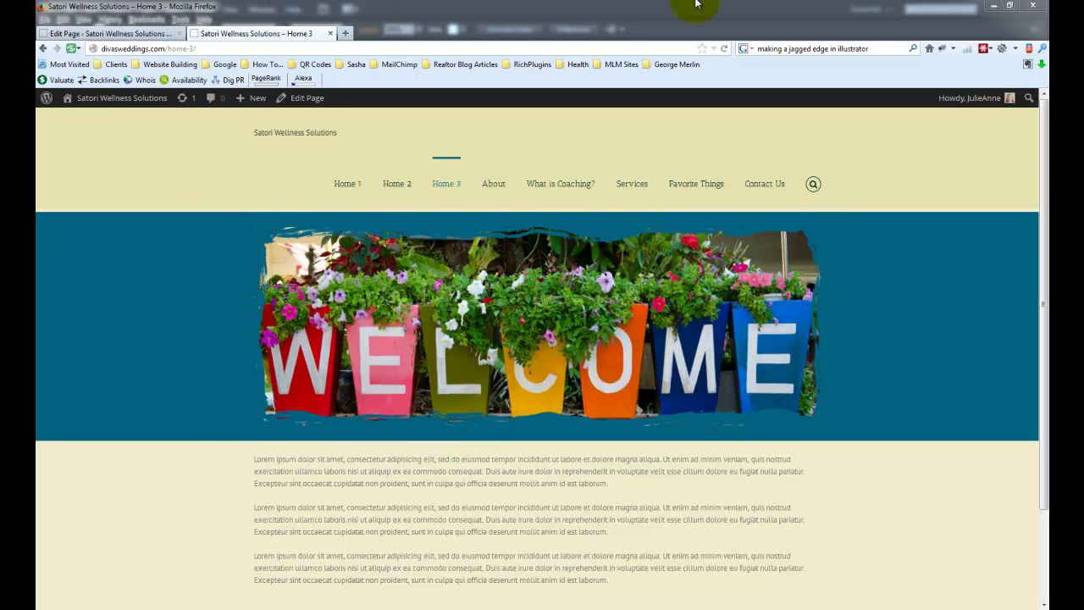
Minimize Firefox to reveal the blank Illustrator artboard behind it.
{"action": "left_click", "coordinate": [994, 9]}
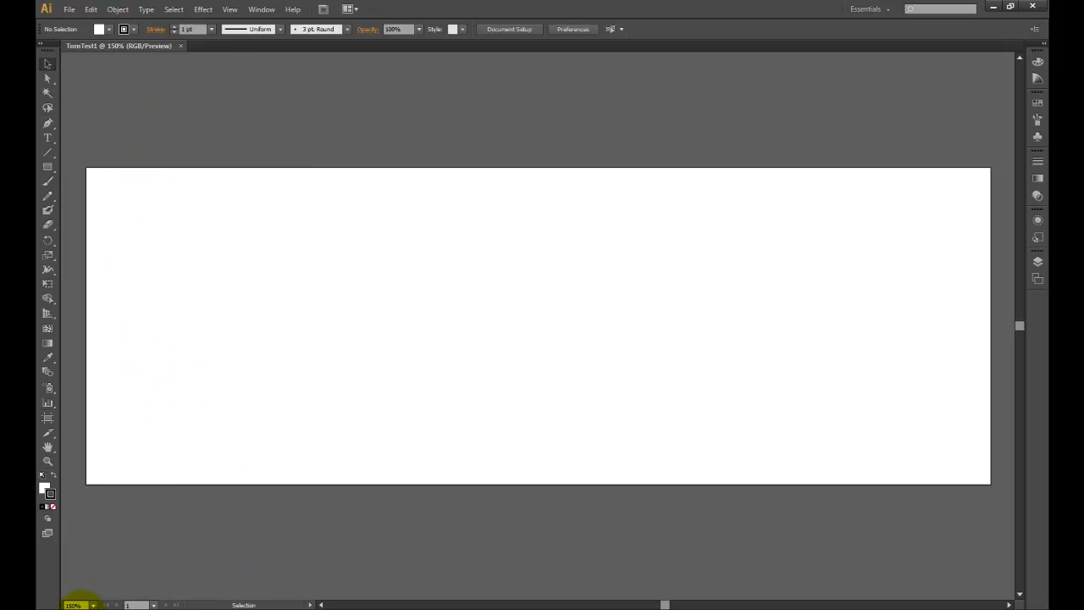
View the artboard at 100% and place welcome1000x350.jpg so it fills the artboard.
{"action": "left_click", "coordinate": [91, 604]}
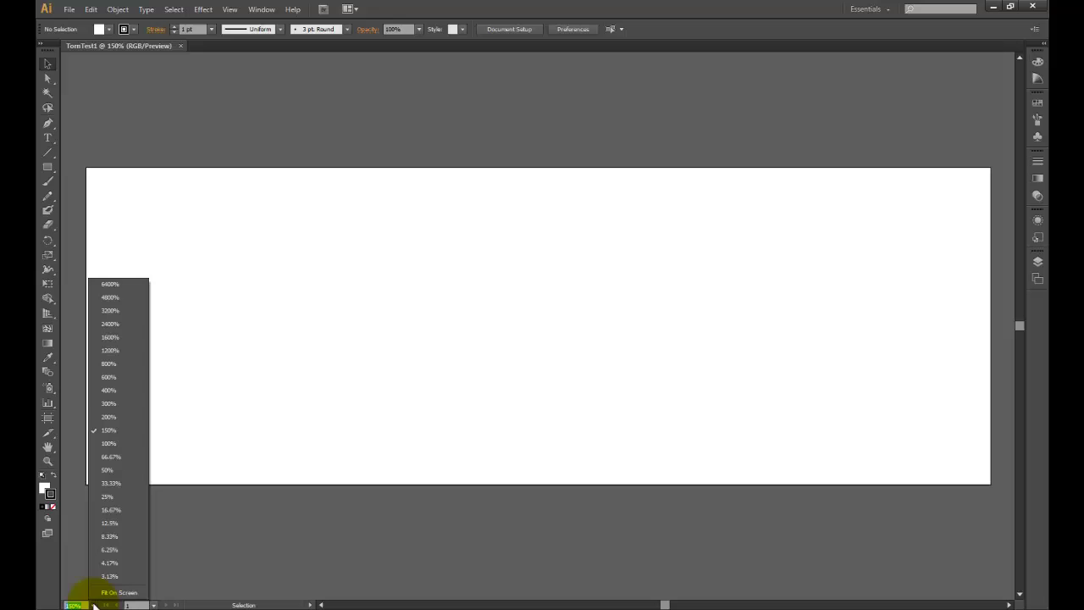
{"action": "left_click", "coordinate": [108, 443]}
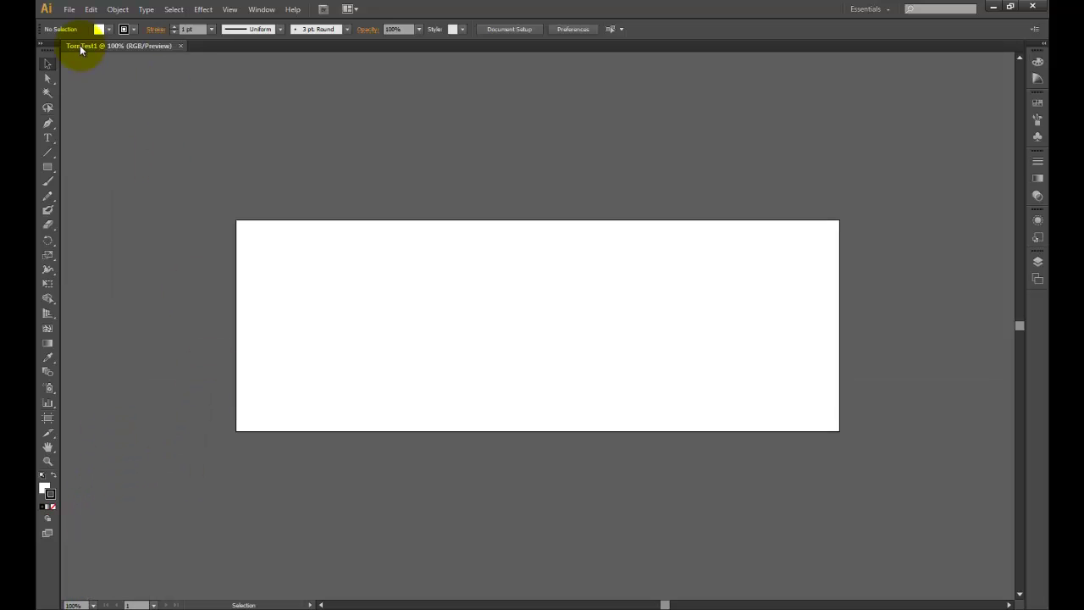
{"action": "left_click", "coordinate": [69, 10]}
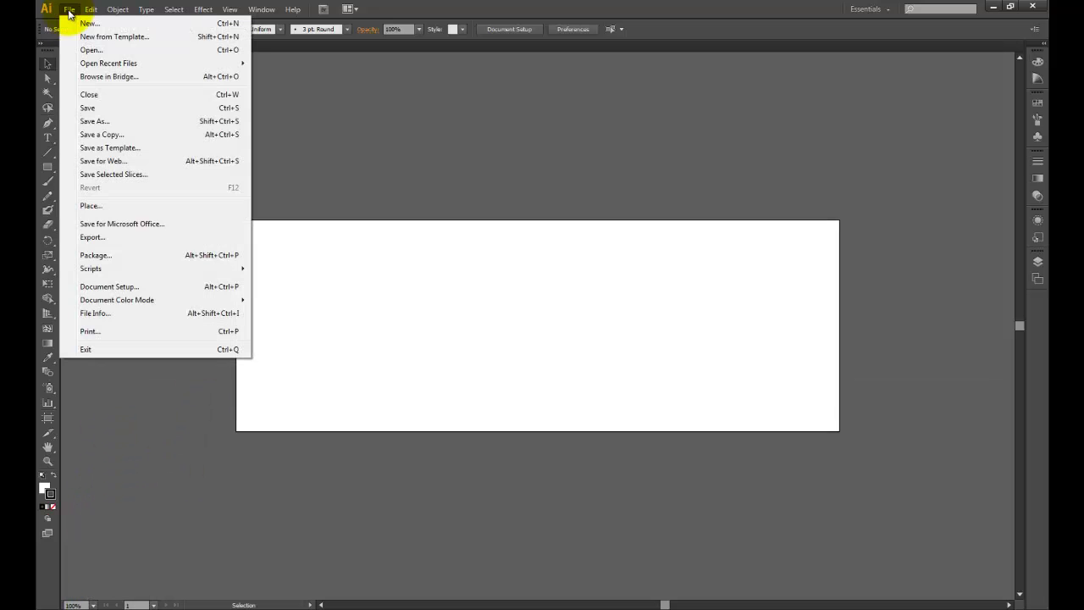
{"action": "left_click", "coordinate": [88, 205]}
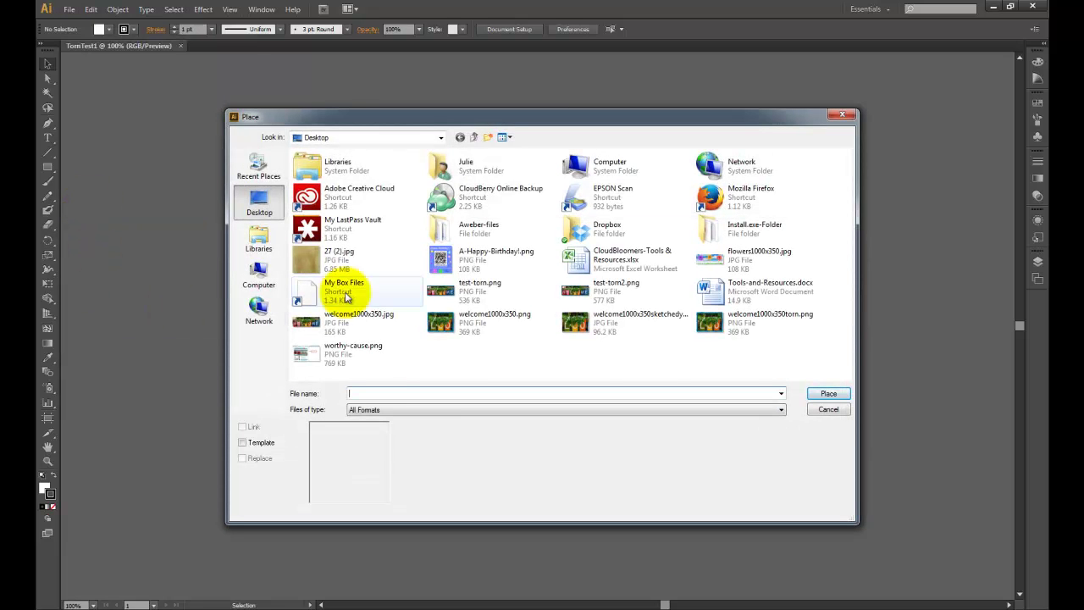
{"action": "left_click", "coordinate": [334, 329]}
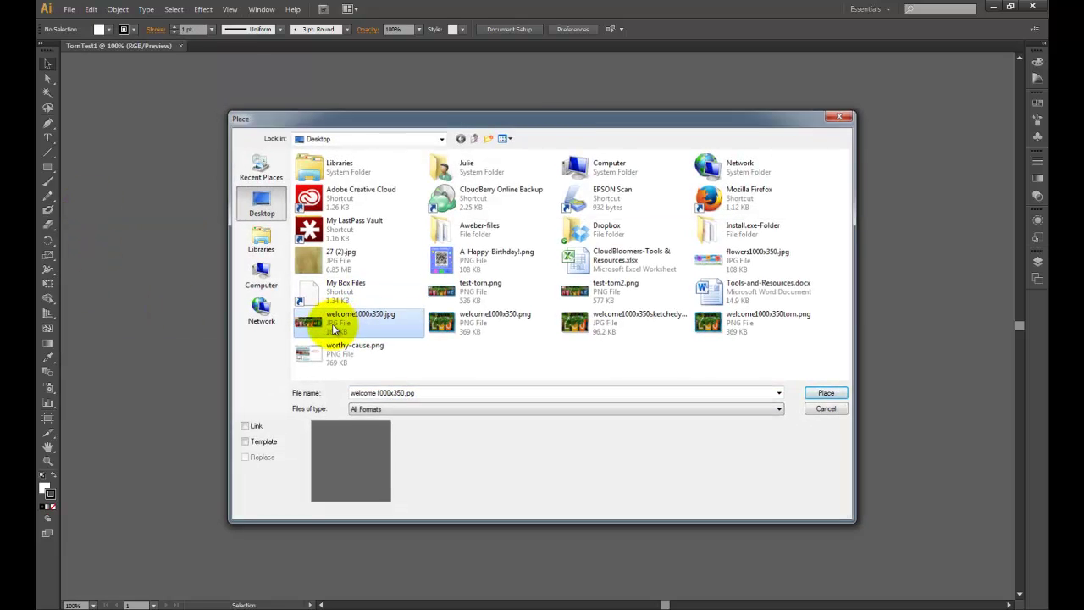
{"action": "double_click", "coordinate": [331, 323]}
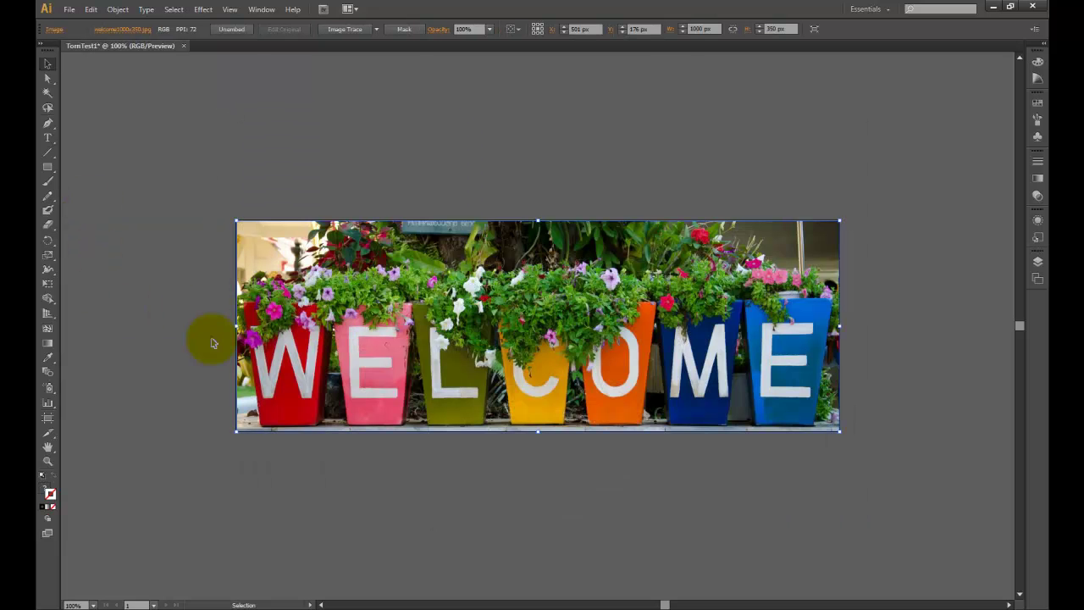
Deselect the photo and set the stroke colour to teal hex 046380.
{"action": "left_click", "coordinate": [450, 105]}
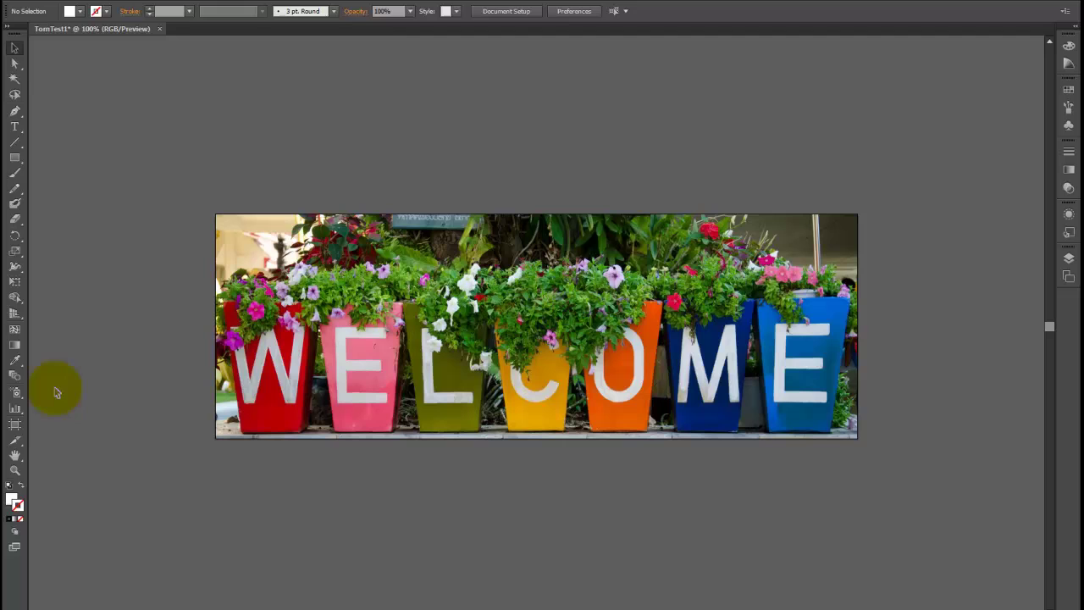
{"action": "left_click", "coordinate": [11, 500]}
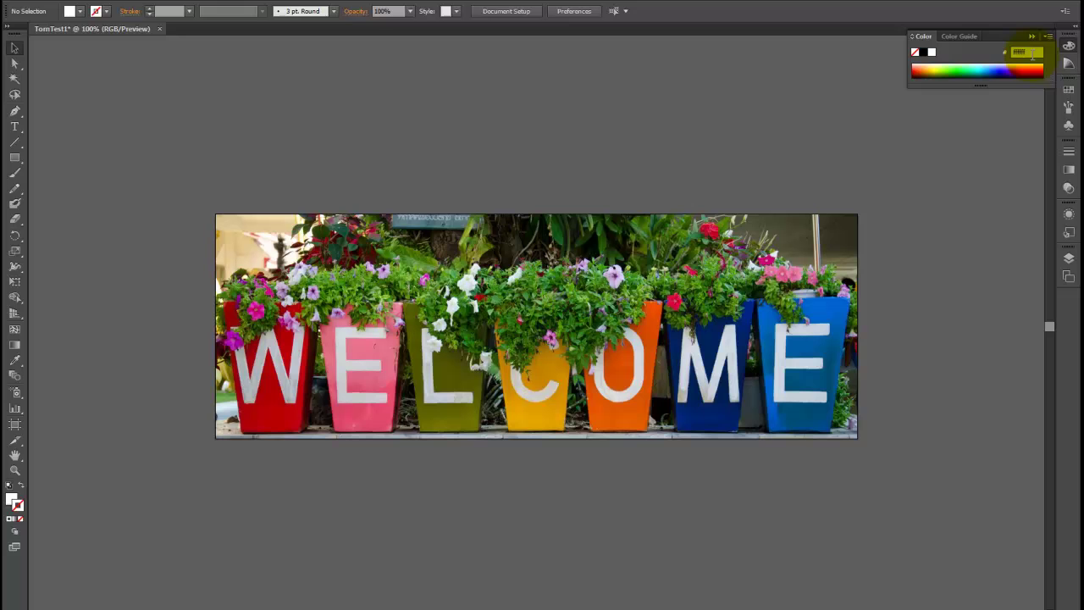
{"action": "type", "text": "04"}
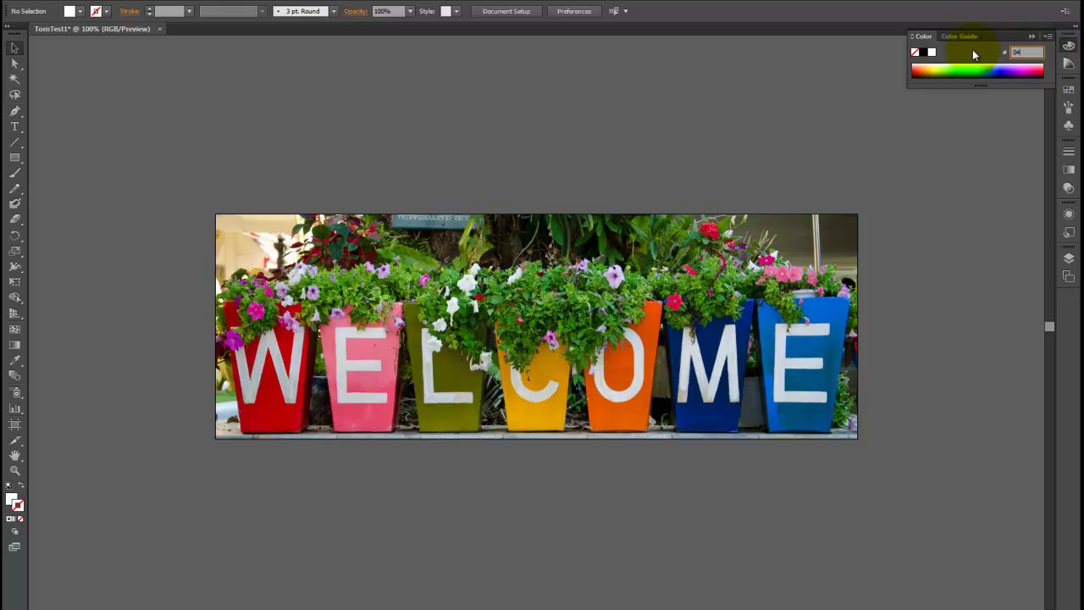
{"action": "type", "text": "63"}
{"action": "key", "text": "Return"}
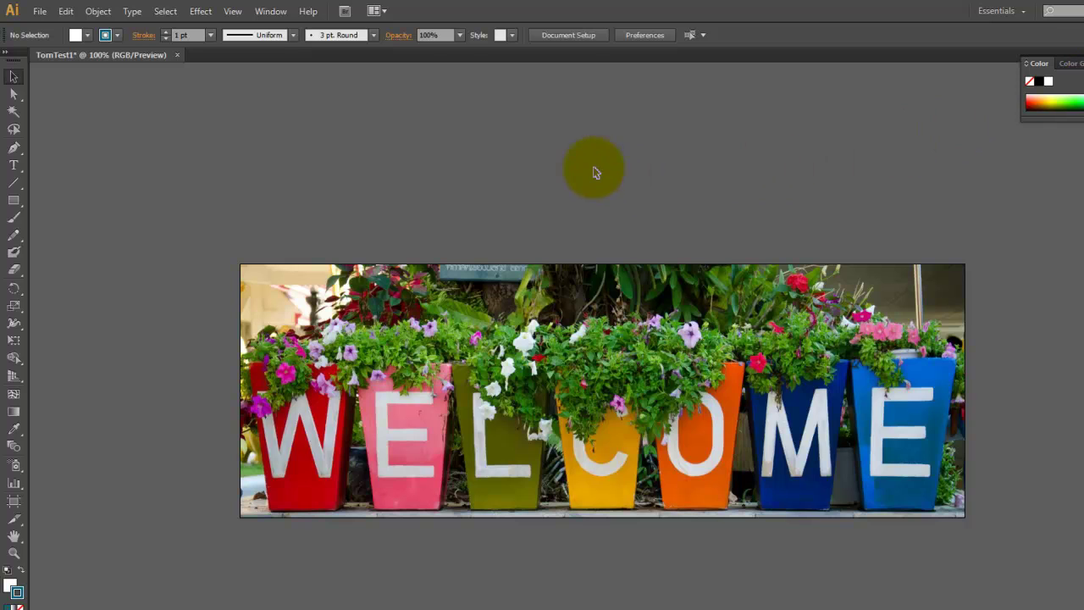
Load the Hand Drawn brushes vector pack library and make its first rough brush current.
{"action": "left_click", "coordinate": [372, 34]}
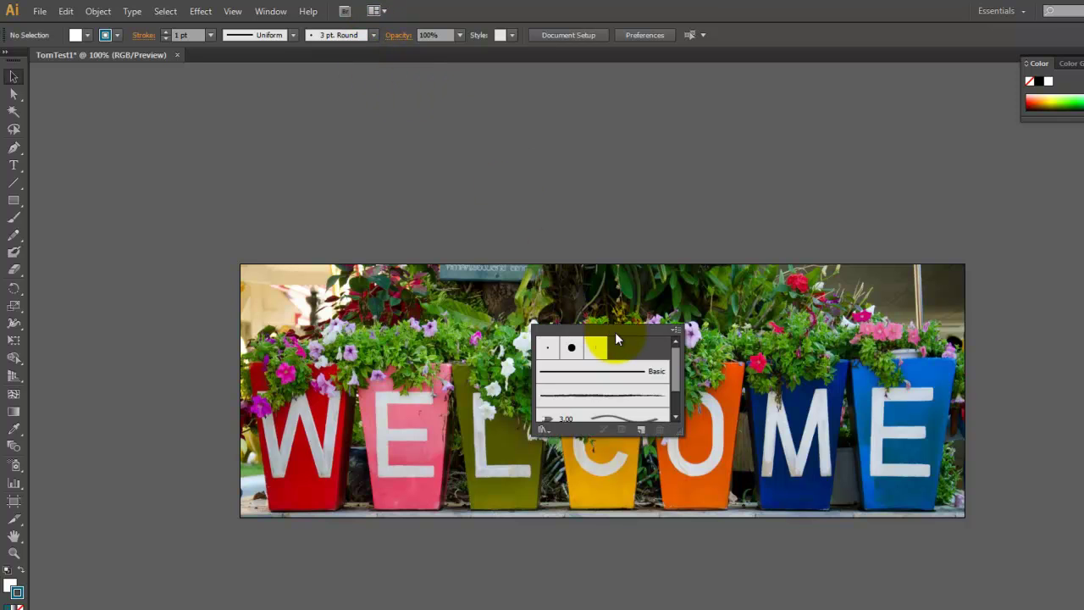
{"action": "left_click", "coordinate": [543, 435]}
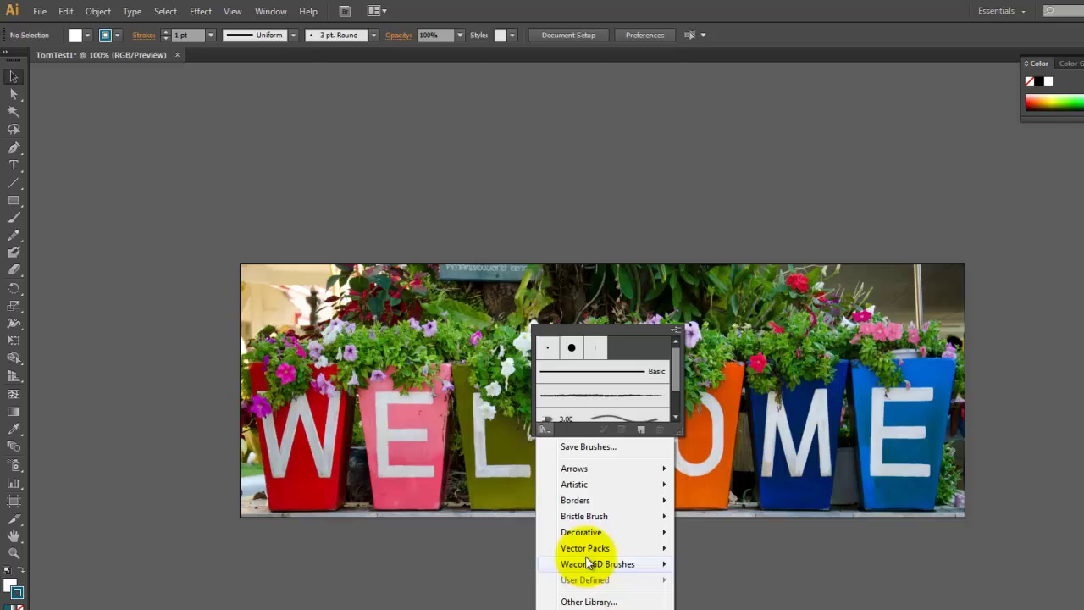
{"action": "mouse_move", "coordinate": [585, 547]}
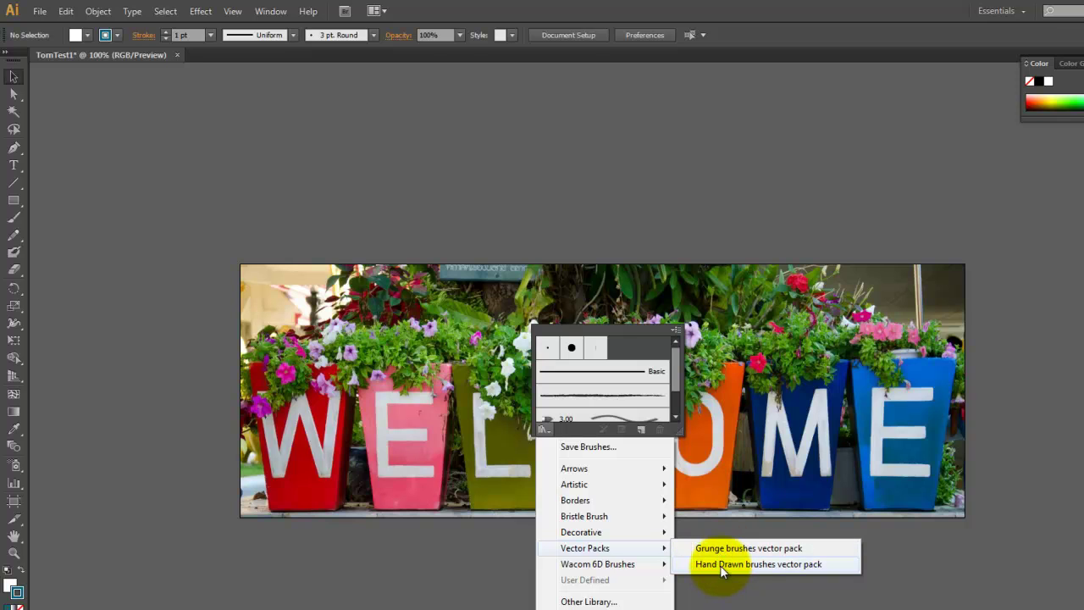
{"action": "left_click", "coordinate": [720, 564]}
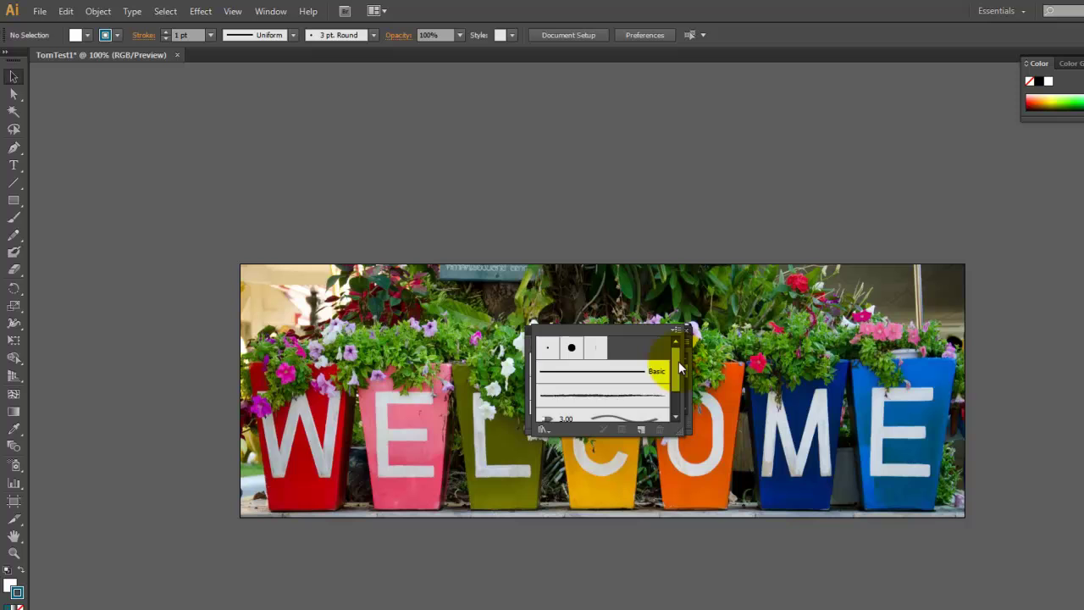
{"action": "scroll", "coordinate": [677, 369], "scroll_direction": "down", "scroll_amount": 3}
{"action": "scroll", "coordinate": [677, 389], "scroll_direction": "up", "scroll_amount": 3}
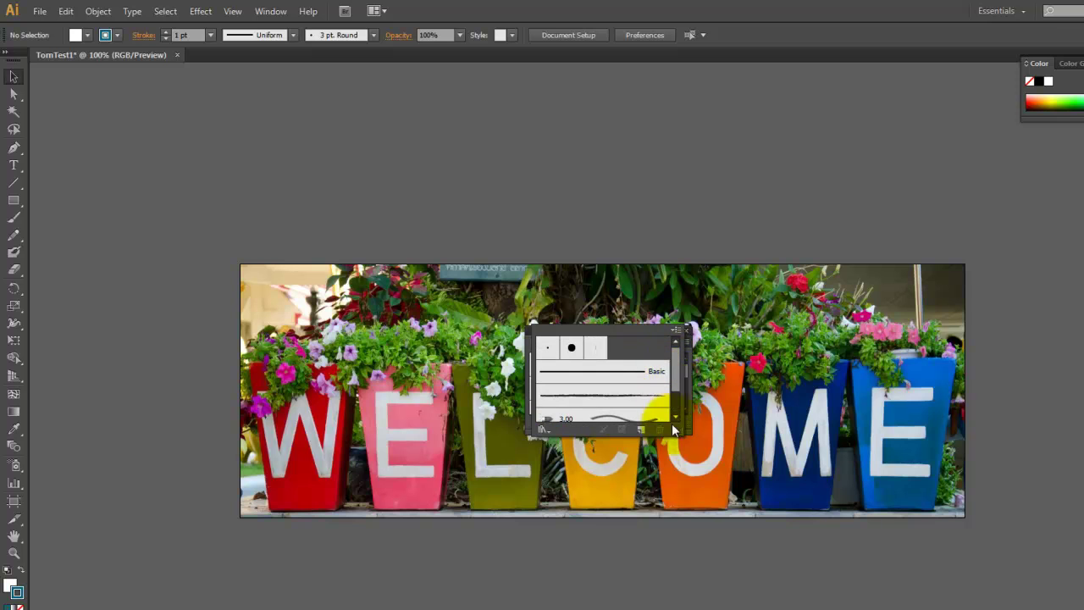
{"action": "left_click", "coordinate": [543, 429]}
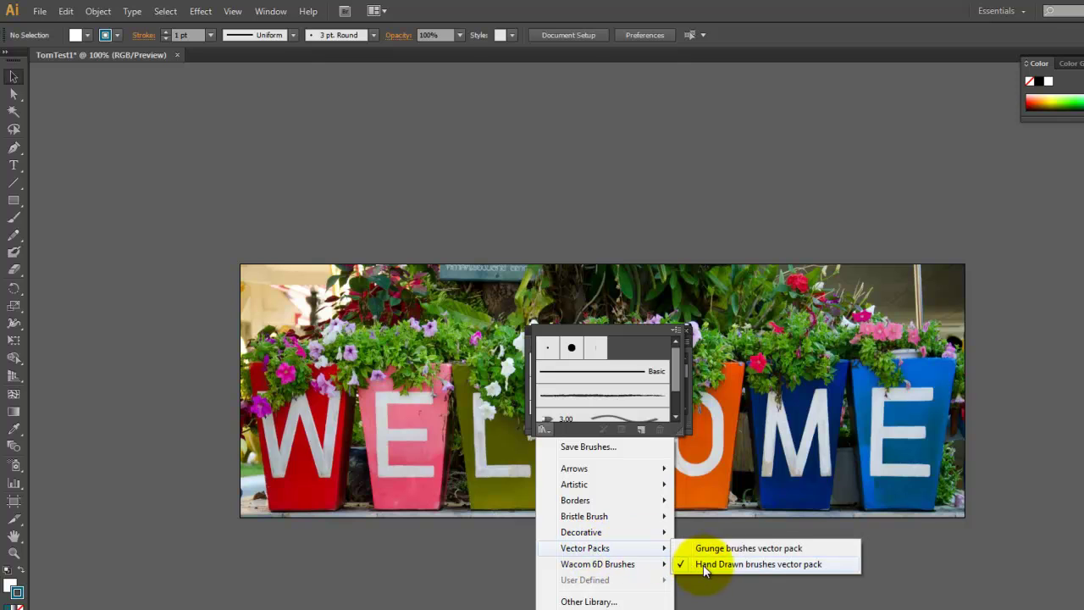
{"action": "left_click", "coordinate": [732, 561]}
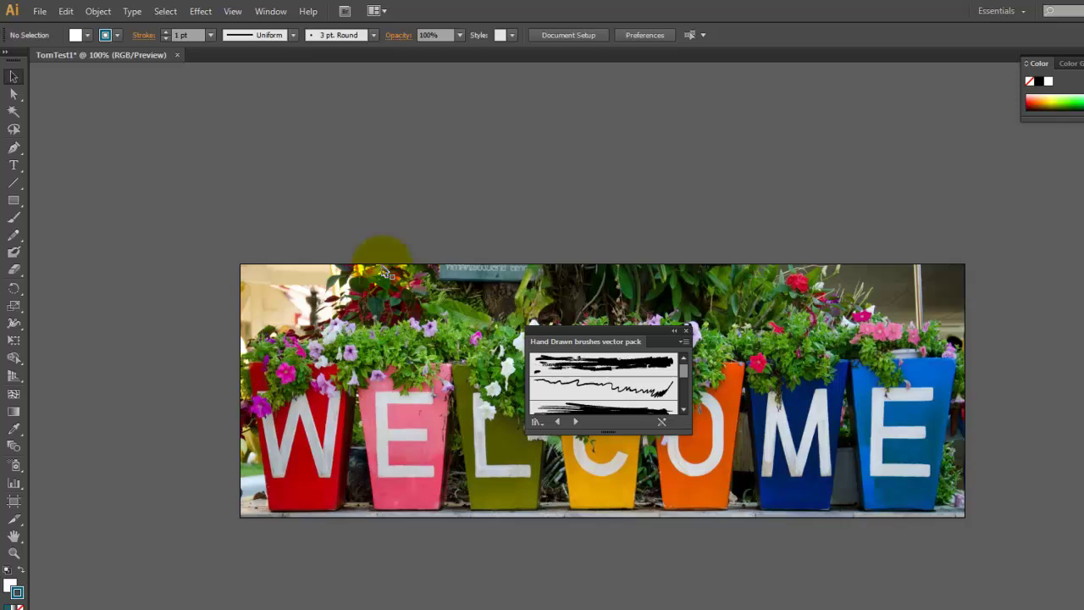
{"action": "left_click", "coordinate": [593, 367]}
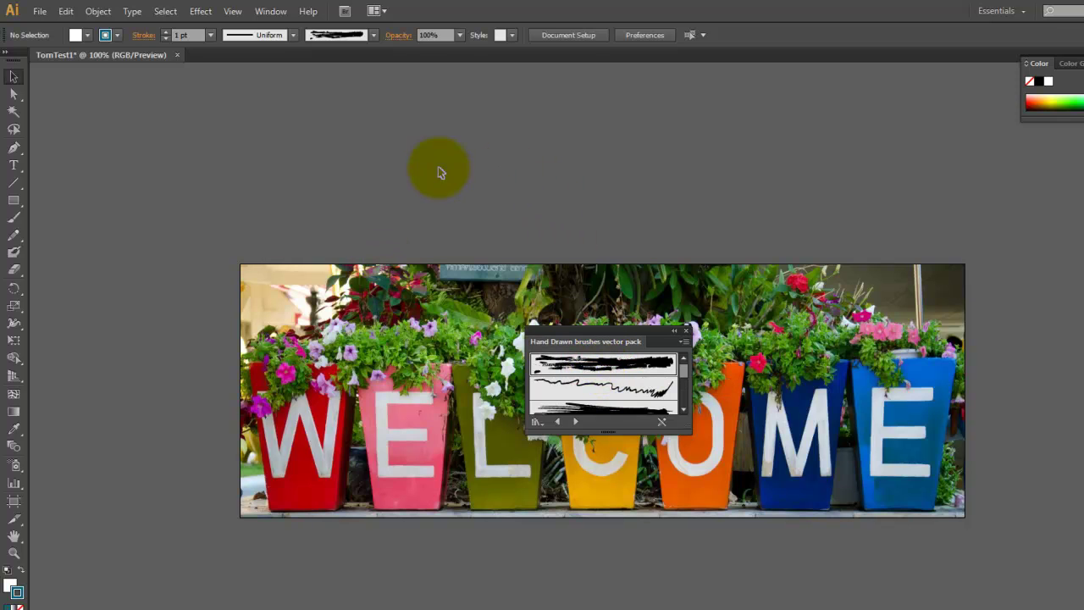
With the Paintbrush, paint several rough teal strokes along the photo's top edge.
{"action": "left_click", "coordinate": [13, 218]}
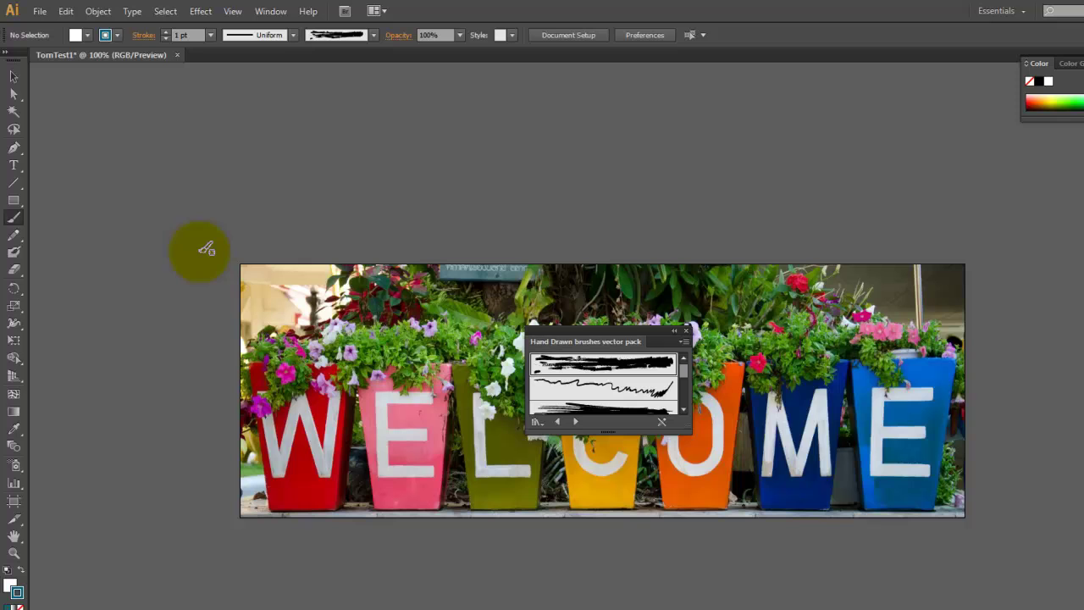
{"action": "mouse_move", "coordinate": [203, 250]}
{"action": "left_mouse_down"}
{"action": "mouse_move", "coordinate": [674, 268]}
{"action": "mouse_move", "coordinate": [708, 252]}
{"action": "left_mouse_up"}
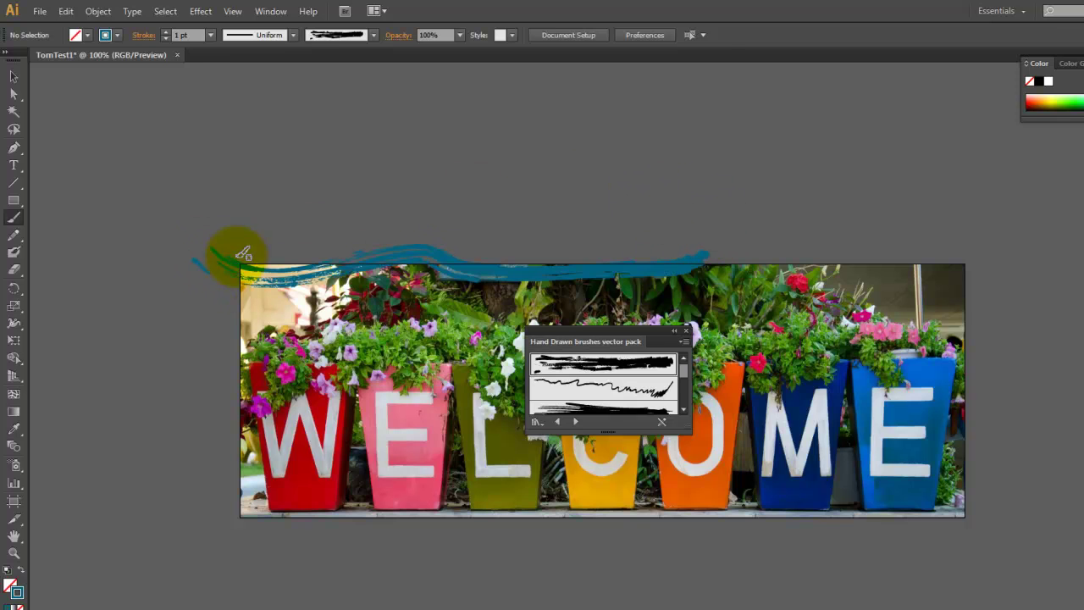
{"action": "left_click_drag", "start_coordinate": [200, 265], "coordinate": [363, 242]}
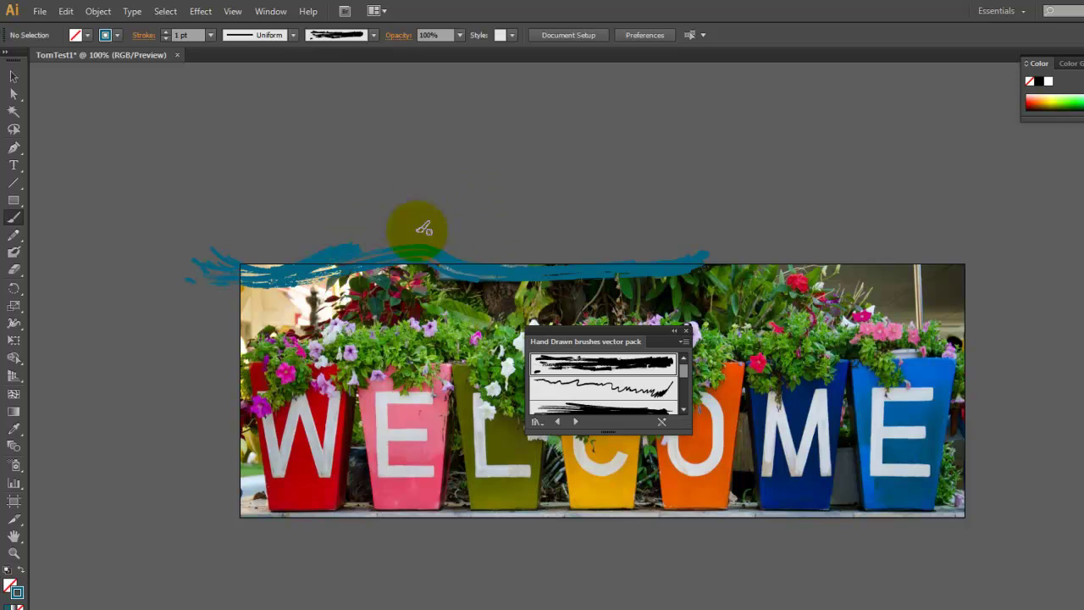
{"action": "mouse_move", "coordinate": [188, 273]}
{"action": "left_mouse_down"}
{"action": "mouse_move", "coordinate": [216, 252]}
{"action": "mouse_move", "coordinate": [348, 254]}
{"action": "left_mouse_up"}
{"action": "left_click_drag", "start_coordinate": [188, 278], "coordinate": [332, 250]}
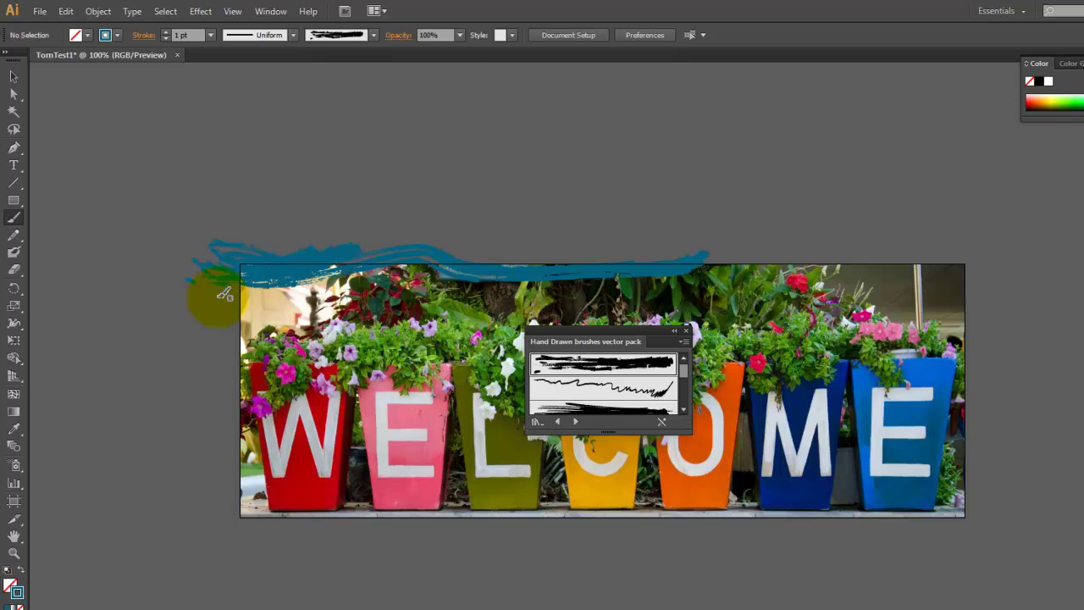
{"action": "mouse_move", "coordinate": [212, 291]}
{"action": "left_mouse_down"}
{"action": "mouse_move", "coordinate": [274, 243]}
{"action": "mouse_move", "coordinate": [269, 274]}
{"action": "left_mouse_up"}
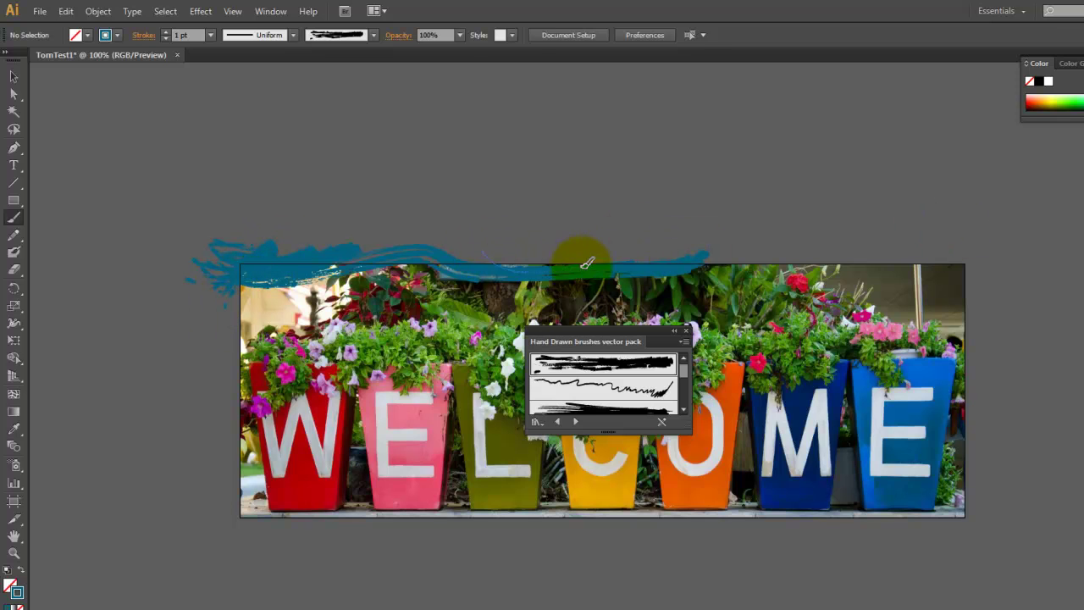
{"action": "mouse_move", "coordinate": [521, 263]}
{"action": "left_mouse_down"}
{"action": "mouse_move", "coordinate": [588, 242]}
{"action": "mouse_move", "coordinate": [363, 243]}
{"action": "mouse_move", "coordinate": [415, 264]}
{"action": "mouse_move", "coordinate": [496, 234]}
{"action": "mouse_move", "coordinate": [666, 249]}
{"action": "mouse_move", "coordinate": [358, 242]}
{"action": "mouse_move", "coordinate": [315, 257]}
{"action": "mouse_move", "coordinate": [479, 262]}
{"action": "mouse_move", "coordinate": [327, 246]}
{"action": "mouse_move", "coordinate": [477, 245]}
{"action": "mouse_move", "coordinate": [339, 258]}
{"action": "mouse_move", "coordinate": [394, 242]}
{"action": "left_mouse_up"}
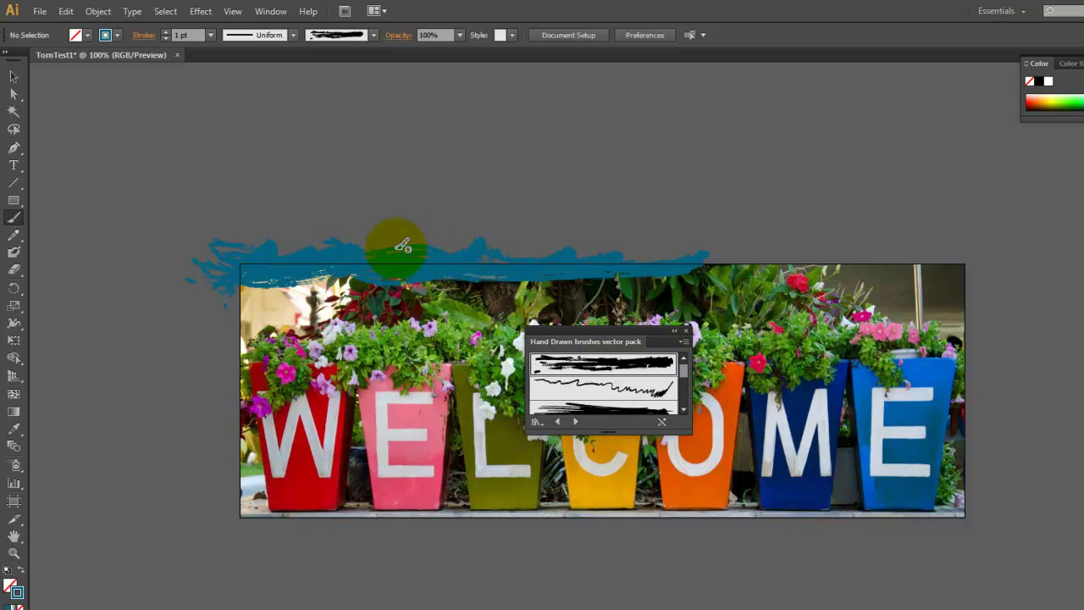
{"action": "mouse_move", "coordinate": [699, 259]}
{"action": "left_mouse_down"}
{"action": "mouse_move", "coordinate": [859, 245]}
{"action": "mouse_move", "coordinate": [716, 254]}
{"action": "mouse_move", "coordinate": [835, 253]}
{"action": "left_mouse_up"}
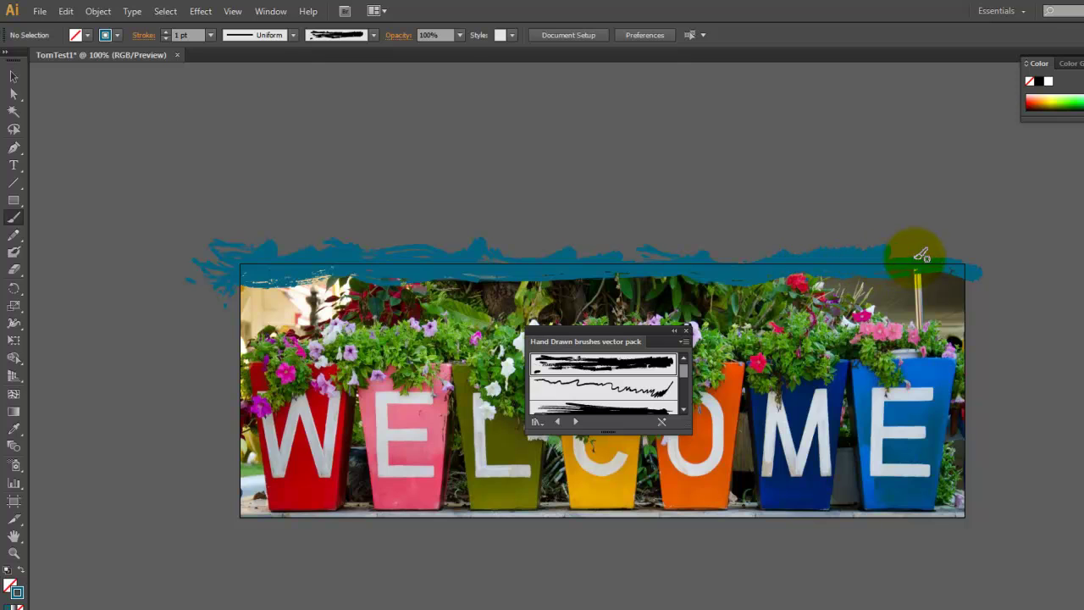
Paint teal strokes down the right edge, around the lower-right corner and along the bottom.
{"action": "left_click_drag", "start_coordinate": [966, 270], "coordinate": [972, 505]}
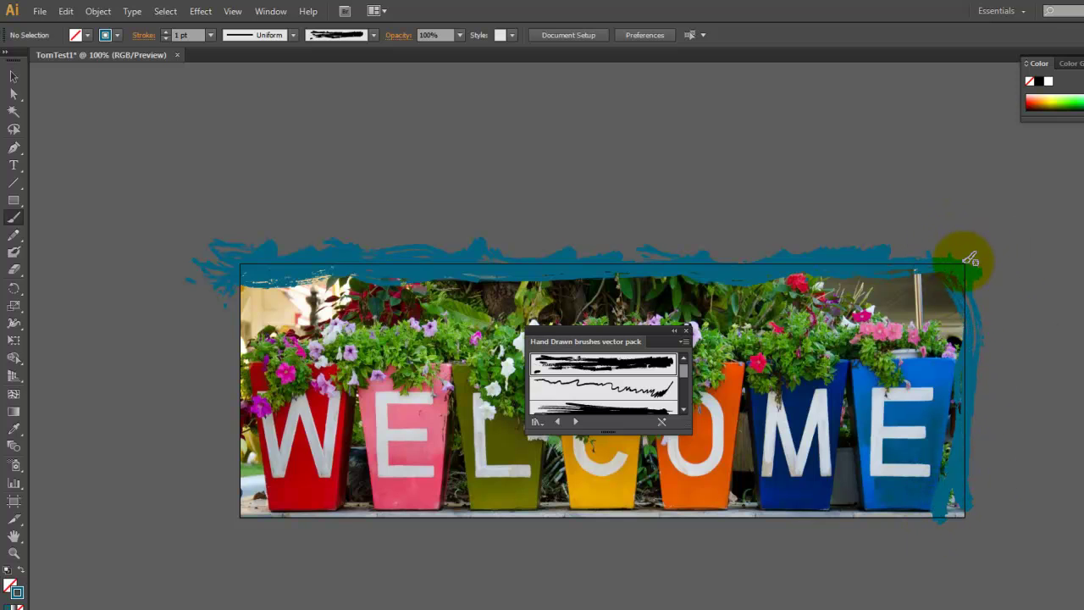
{"action": "left_click_drag", "start_coordinate": [972, 476], "coordinate": [910, 563]}
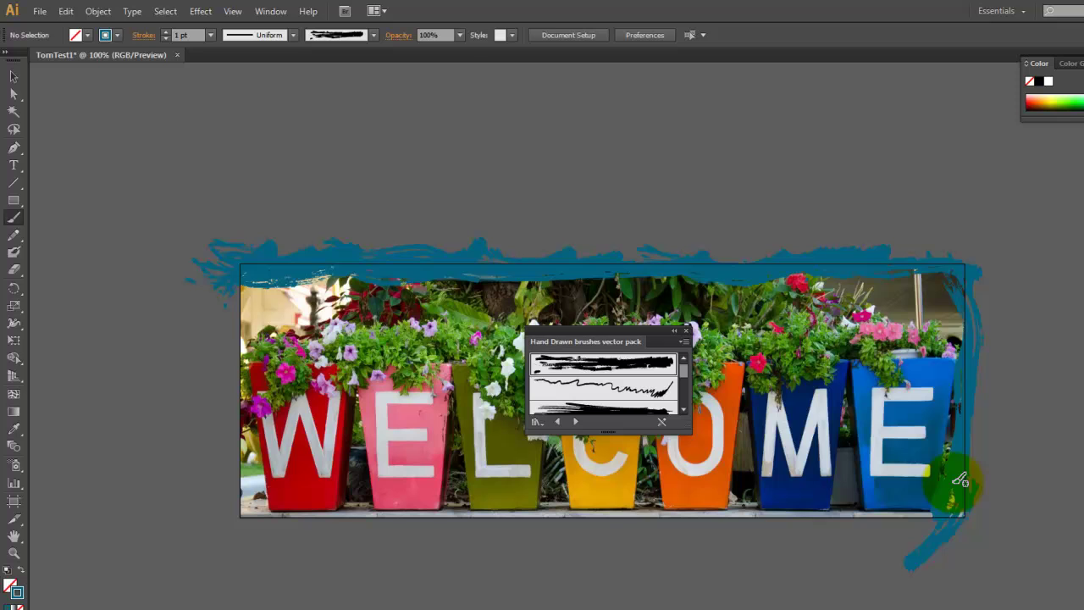
{"action": "left_click_drag", "start_coordinate": [914, 520], "coordinate": [552, 531]}
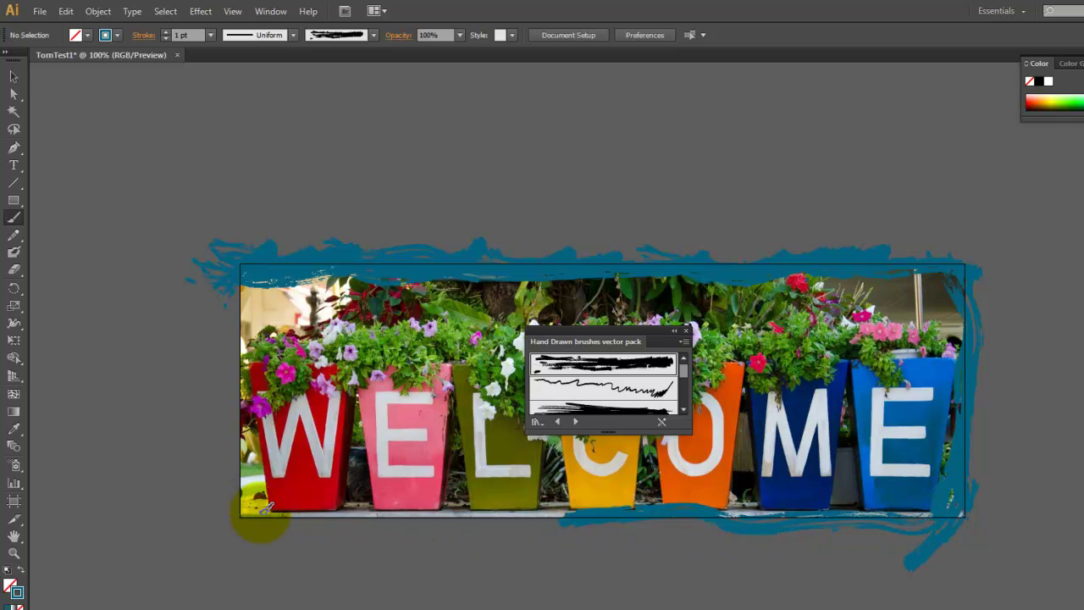
{"action": "left_click_drag", "start_coordinate": [532, 491], "coordinate": [735, 512]}
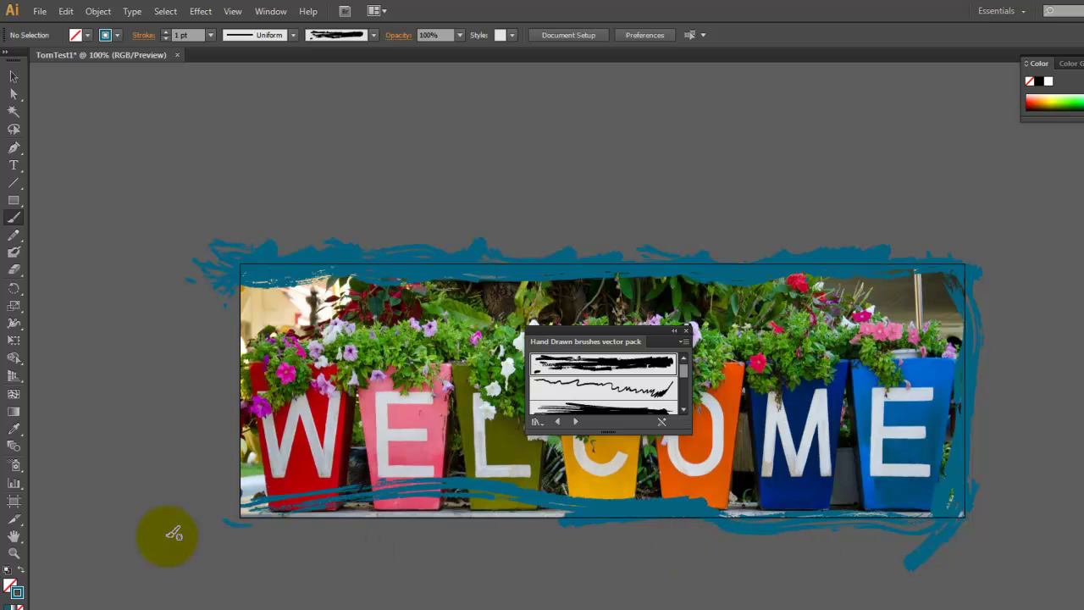
Undo and redo the stroke under W-E-L, then paint a thick bottom-left edge stroke.
{"action": "left_click", "coordinate": [94, 13]}
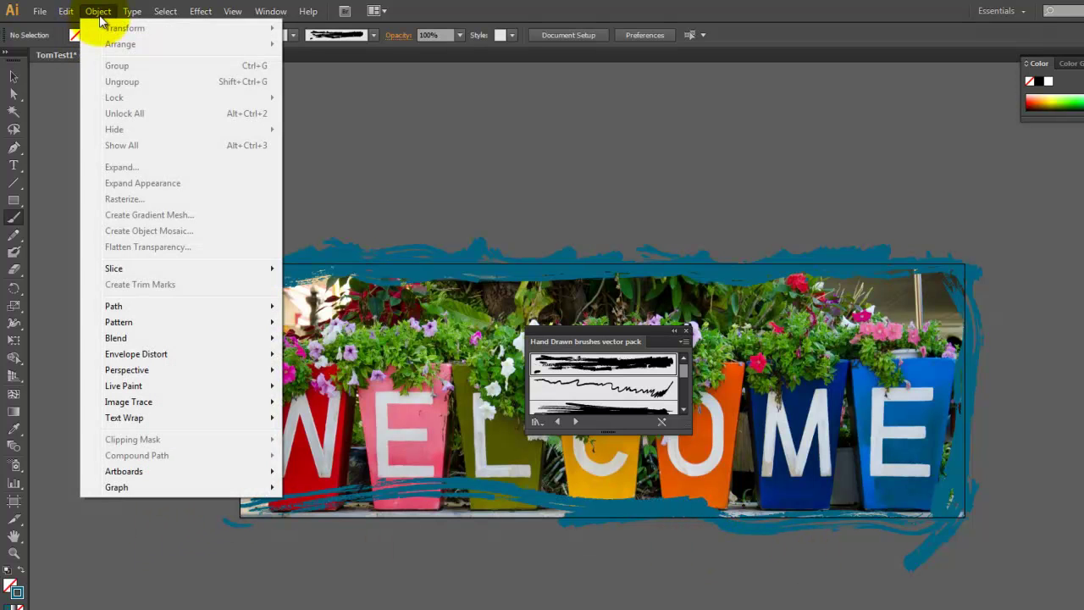
{"action": "left_click", "coordinate": [82, 28]}
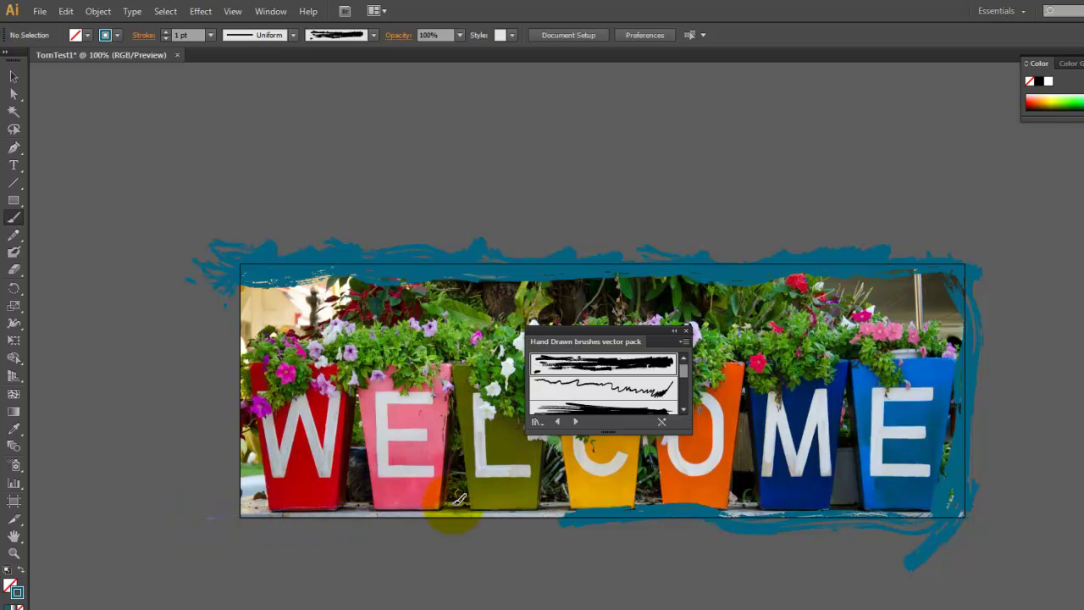
{"action": "key", "text": "ctrl+shift+z"}
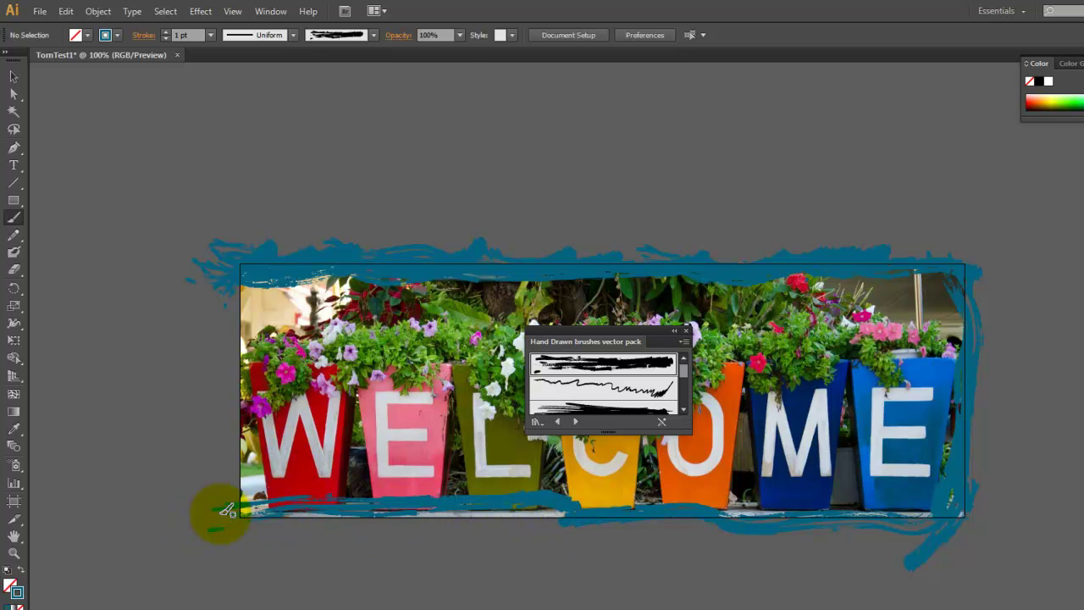
{"action": "left_click_drag", "start_coordinate": [224, 509], "coordinate": [587, 506]}
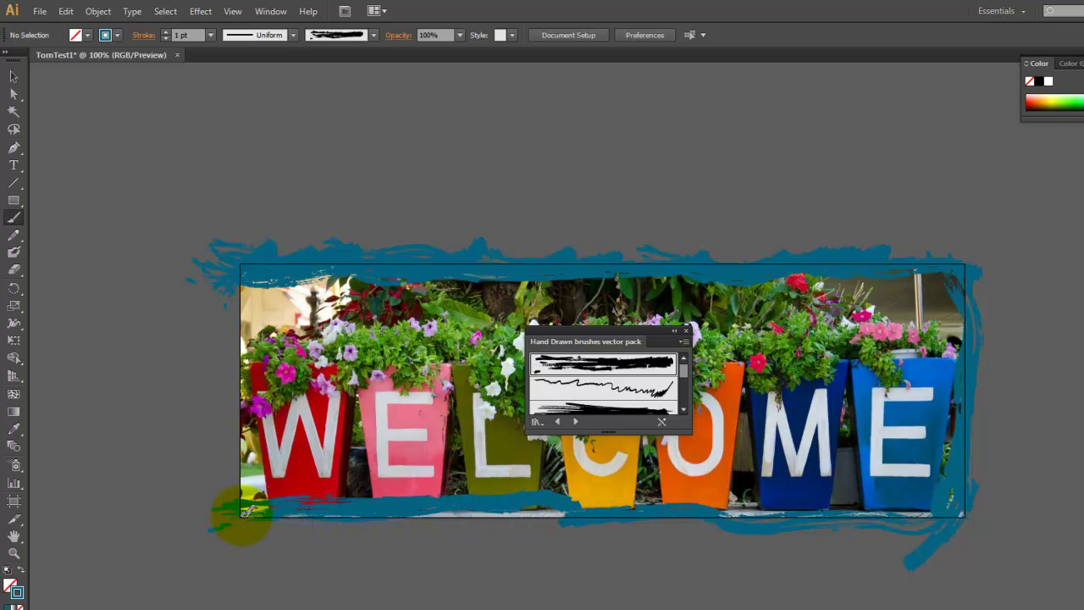
{"action": "left_click_drag", "start_coordinate": [214, 500], "coordinate": [203, 510]}
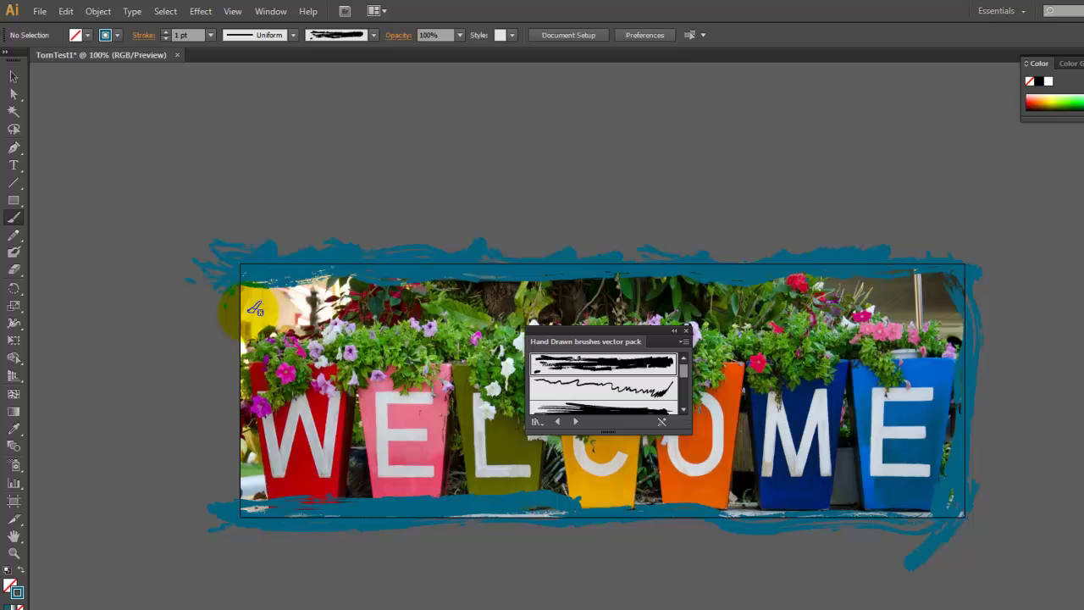
Paint teal strokes down the left edge and touch up the bottom-right stroke.
{"action": "left_click_drag", "start_coordinate": [237, 264], "coordinate": [241, 513]}
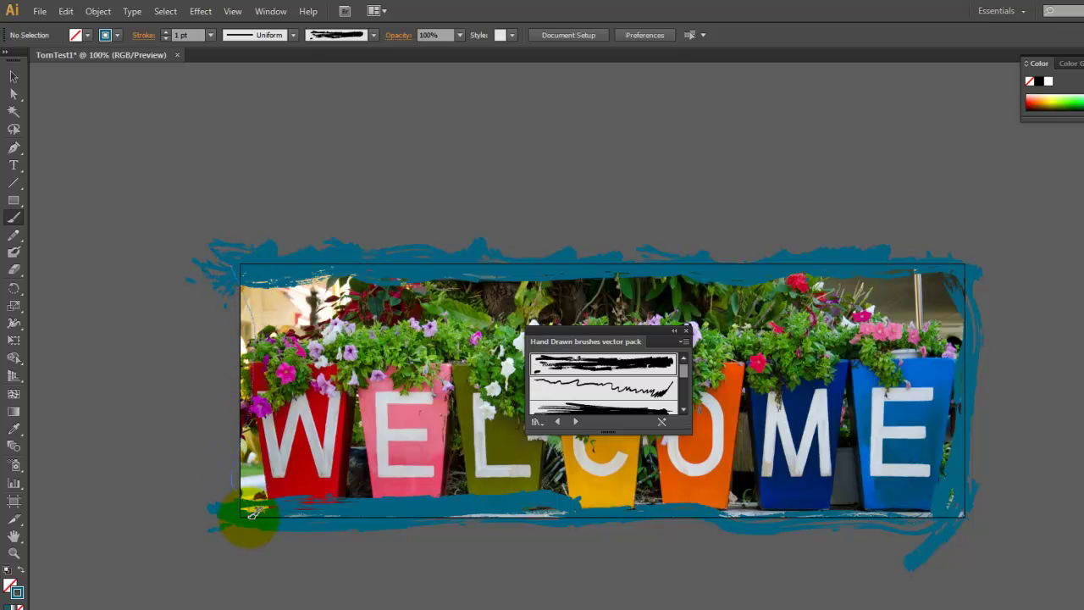
{"action": "left_click_drag", "start_coordinate": [241, 269], "coordinate": [218, 462]}
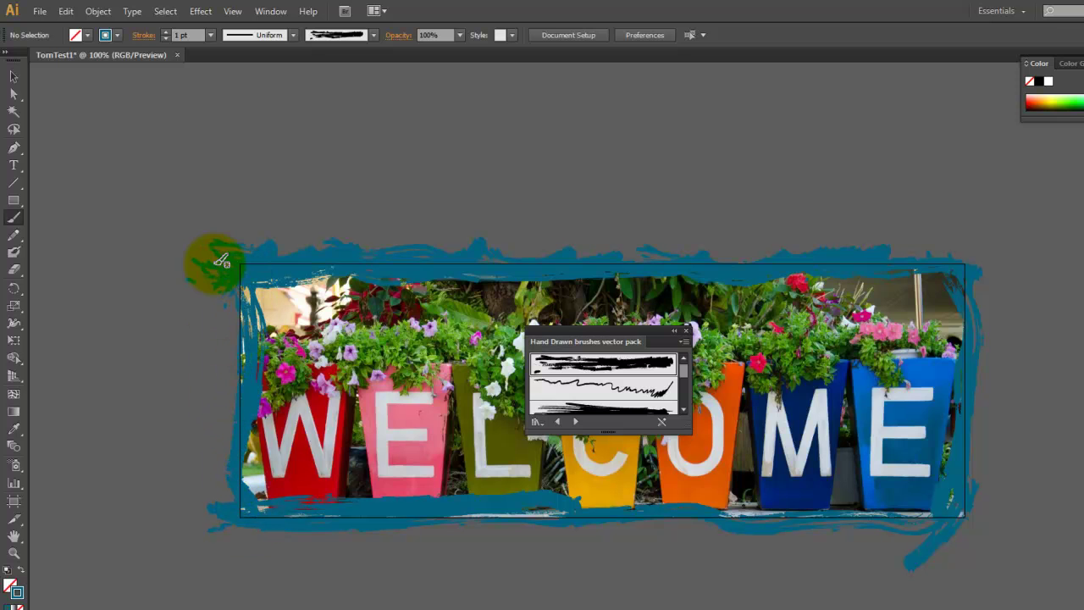
{"action": "left_click_drag", "start_coordinate": [229, 310], "coordinate": [242, 508]}
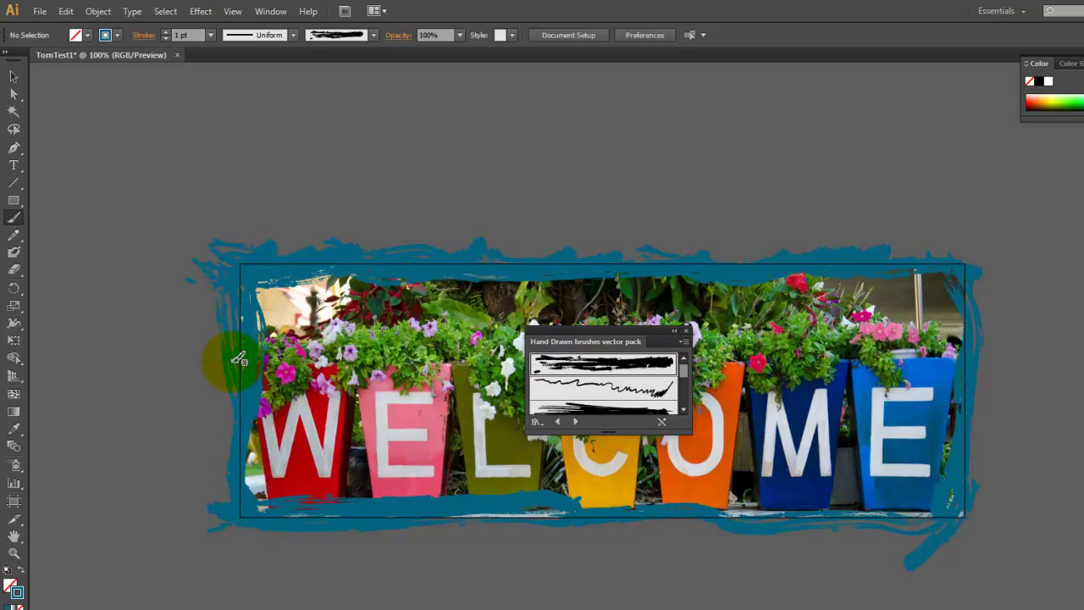
{"action": "mouse_move", "coordinate": [689, 515]}
{"action": "left_mouse_down"}
{"action": "mouse_move", "coordinate": [578, 511]}
{"action": "mouse_move", "coordinate": [991, 508]}
{"action": "left_mouse_up"}
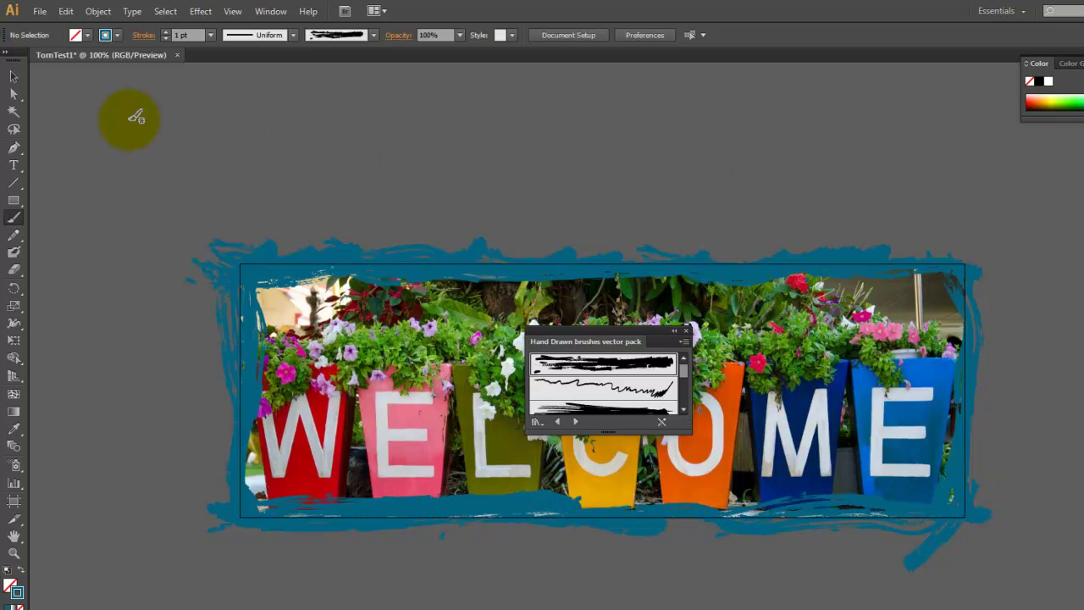
Open Save for Web to preview the framed banner as PNG-24 at 1000 × 350 px.
{"action": "left_click", "coordinate": [40, 11]}
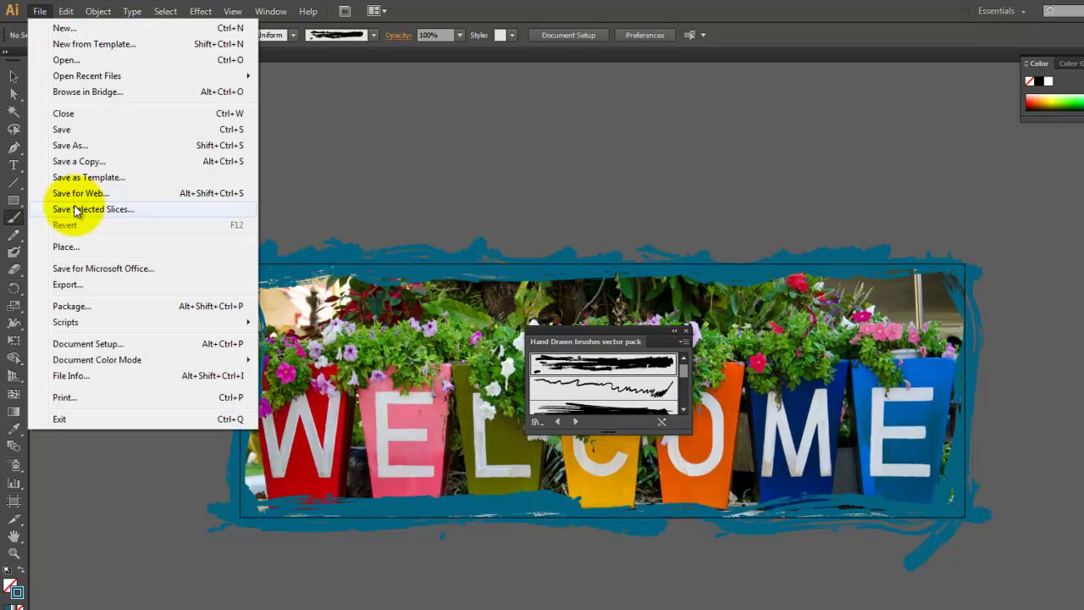
{"action": "left_click", "coordinate": [169, 195]}
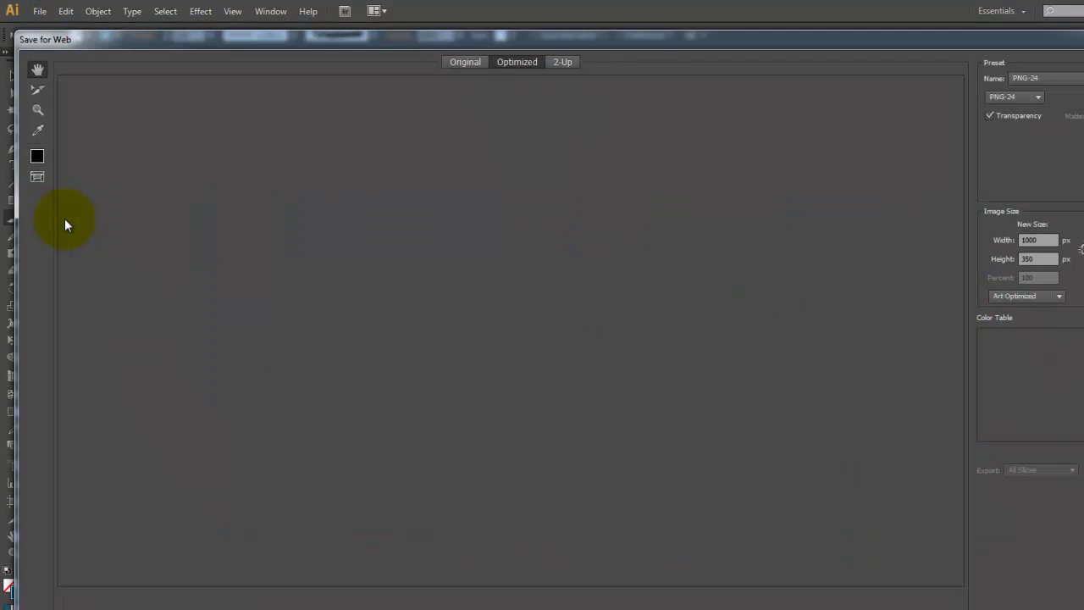